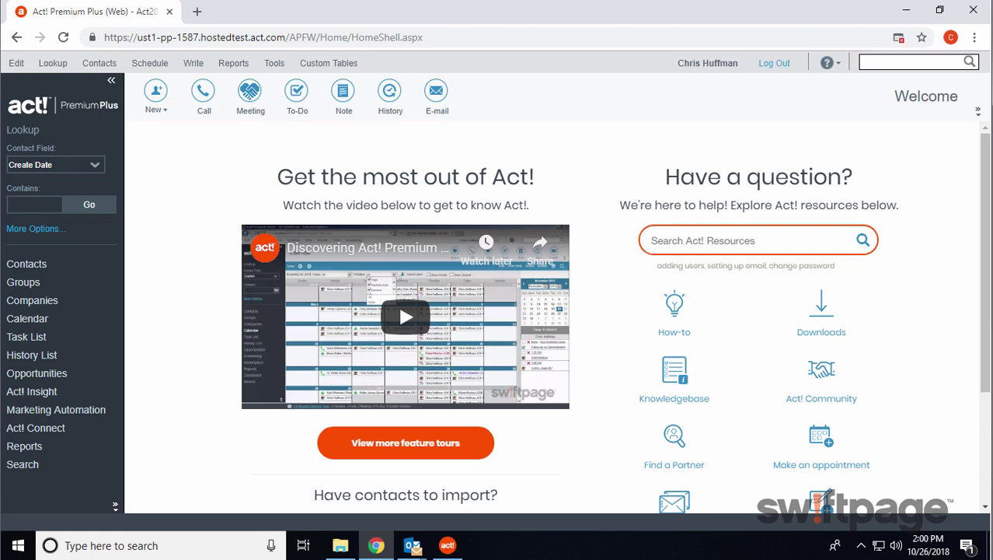
Review the contact duplicate checking settings in the Admin preferences, accept them, and close the preferences
left_click(273, 63)
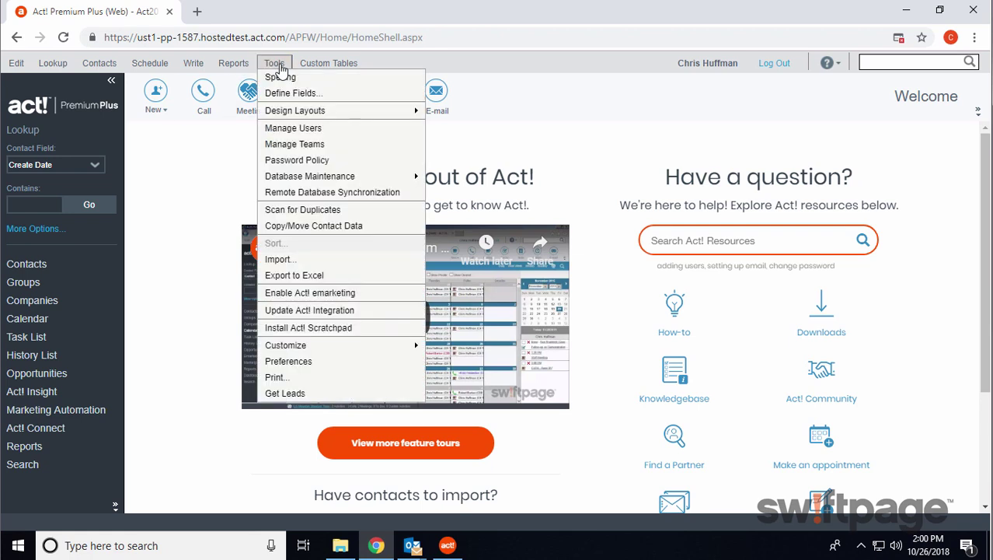
left_click(296, 363)
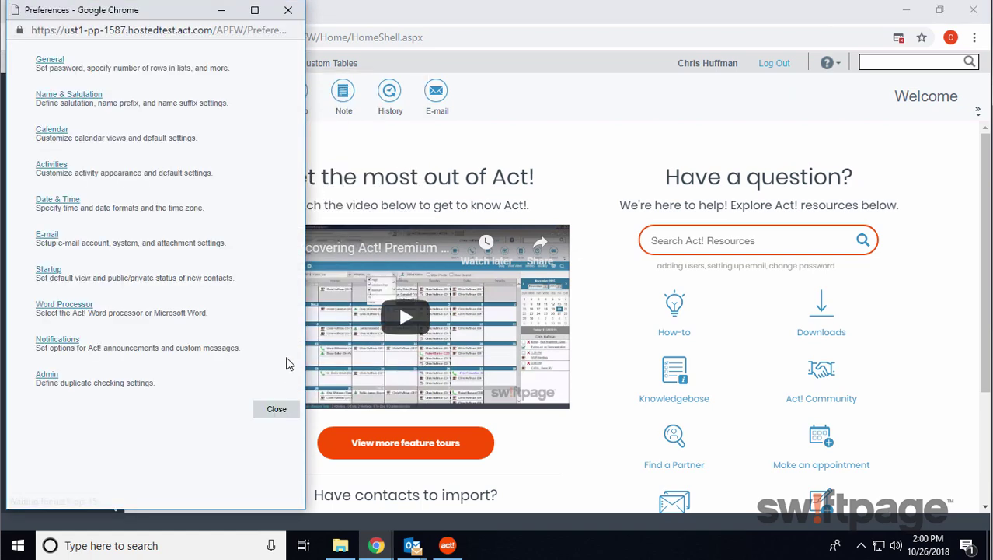
left_click(48, 376)
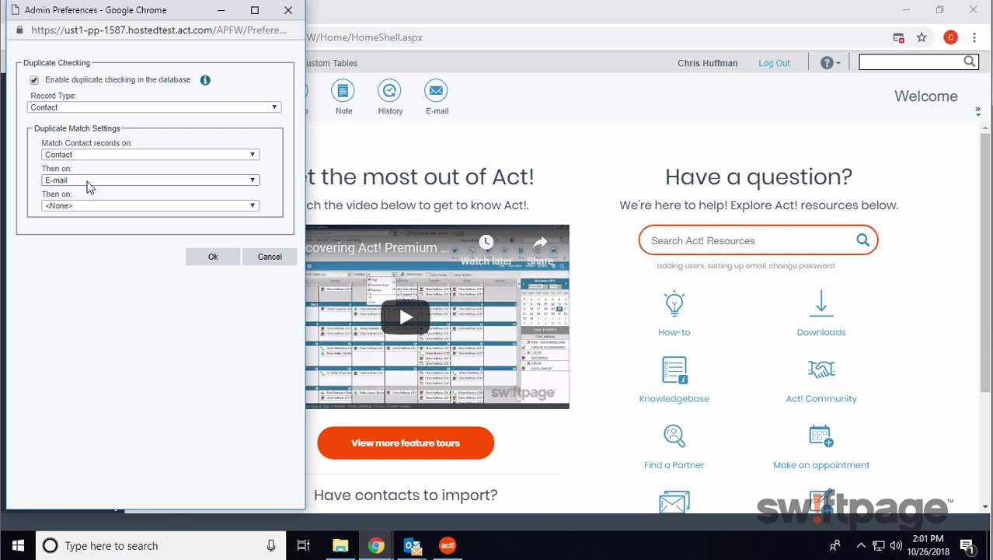
left_click(211, 259)
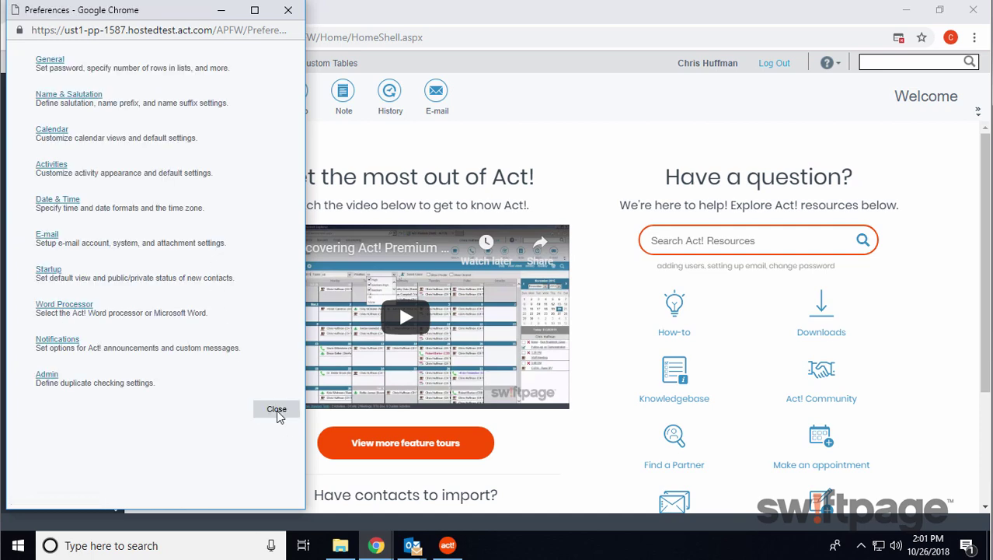
left_click(278, 410)
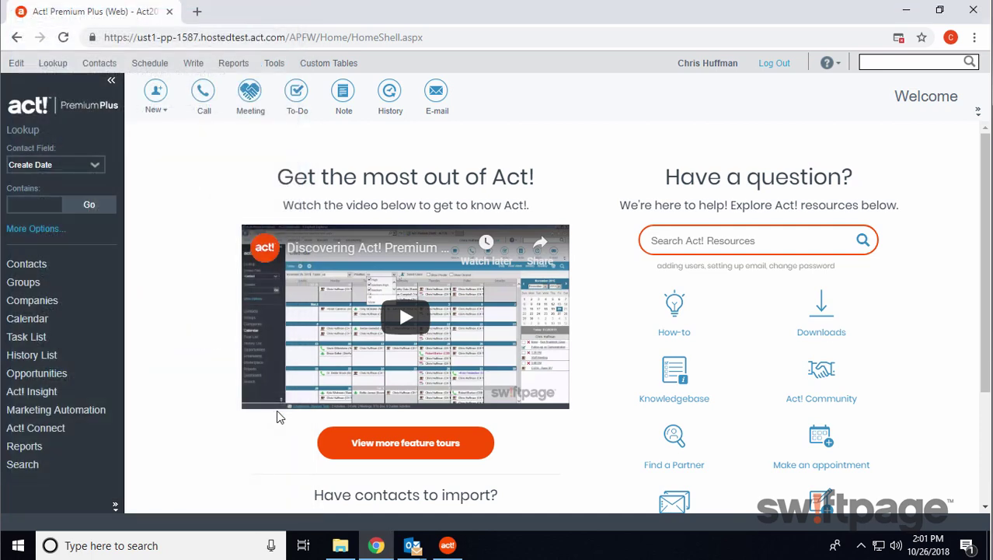
Open import-contacts-october.xlsx from File Explorer in Excel, then return to the Act! page in Chrome
left_click(340, 545)
double_click(266, 165)
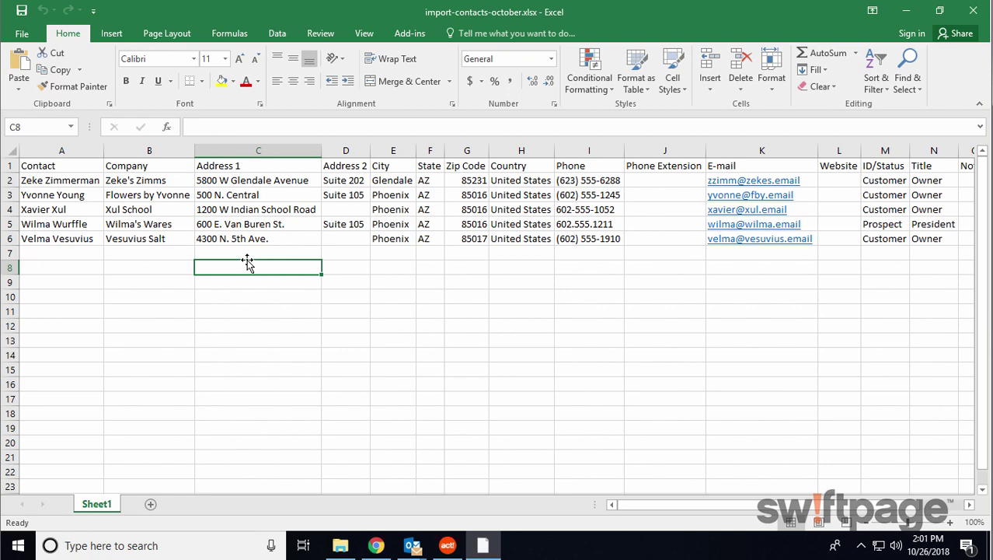
left_click(375, 545)
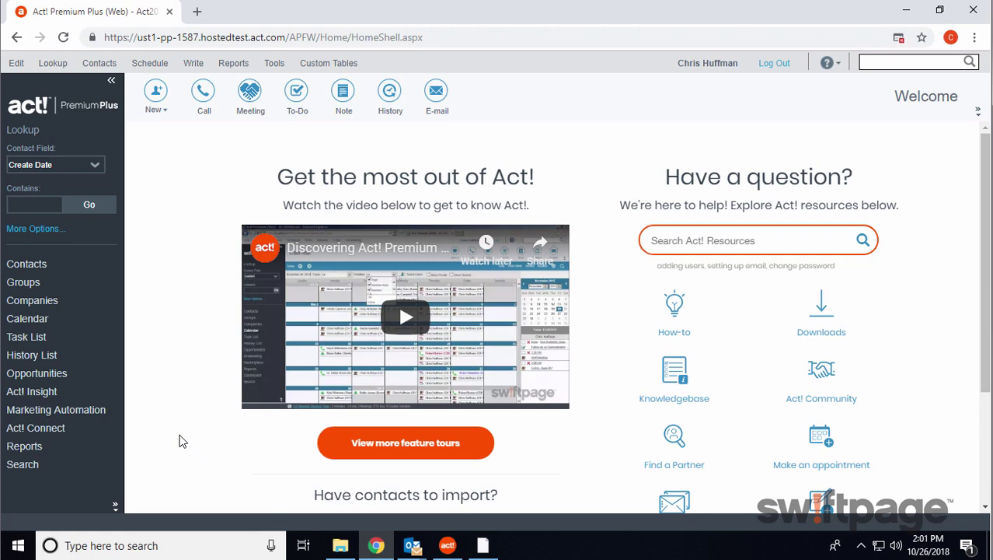
Start a contact import from the welcome page and choose to import from a file
scroll(180, 440, "down", 2)
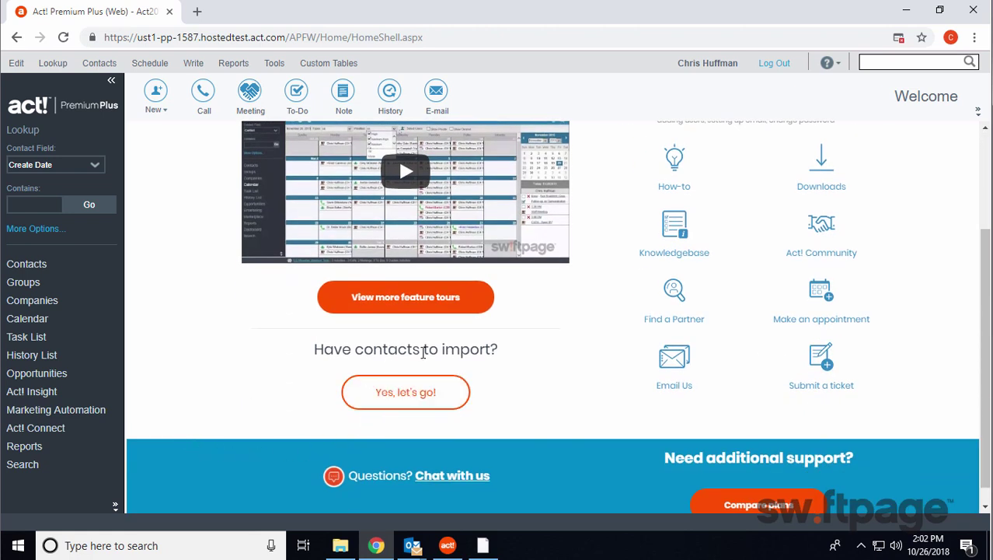
left_click(412, 399)
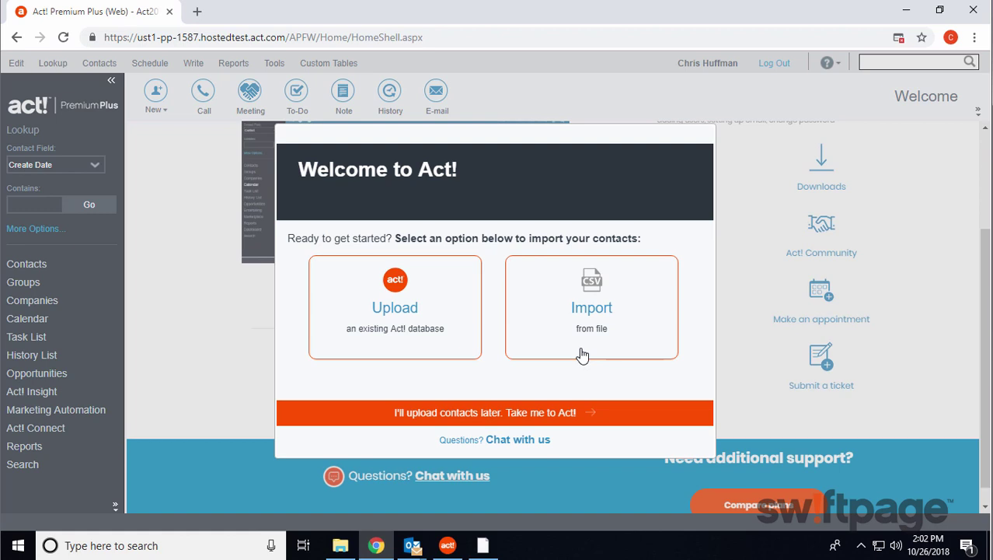
left_click(587, 320)
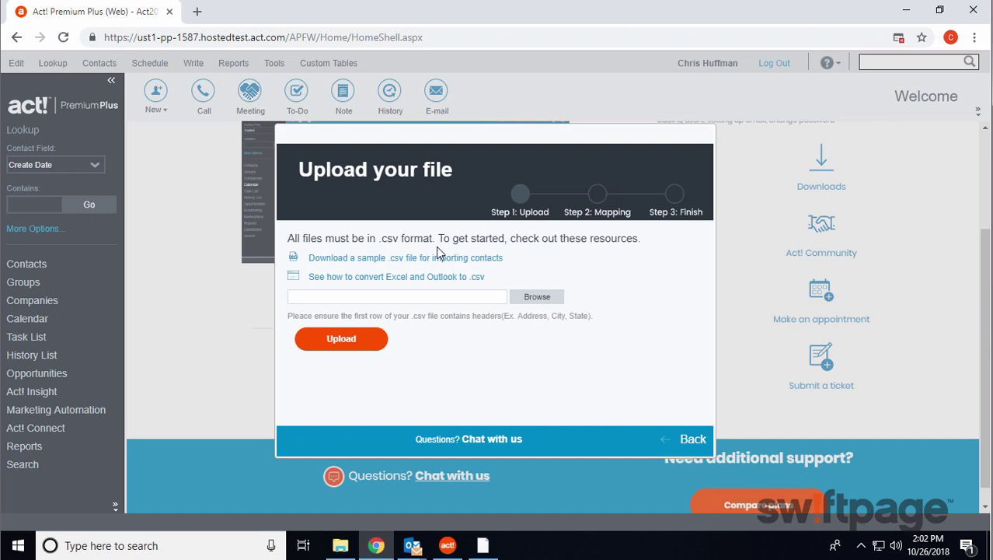
Consult the knowledgebase article on converting Excel and Outlook contacts to .csv, and close it
left_click(384, 278)
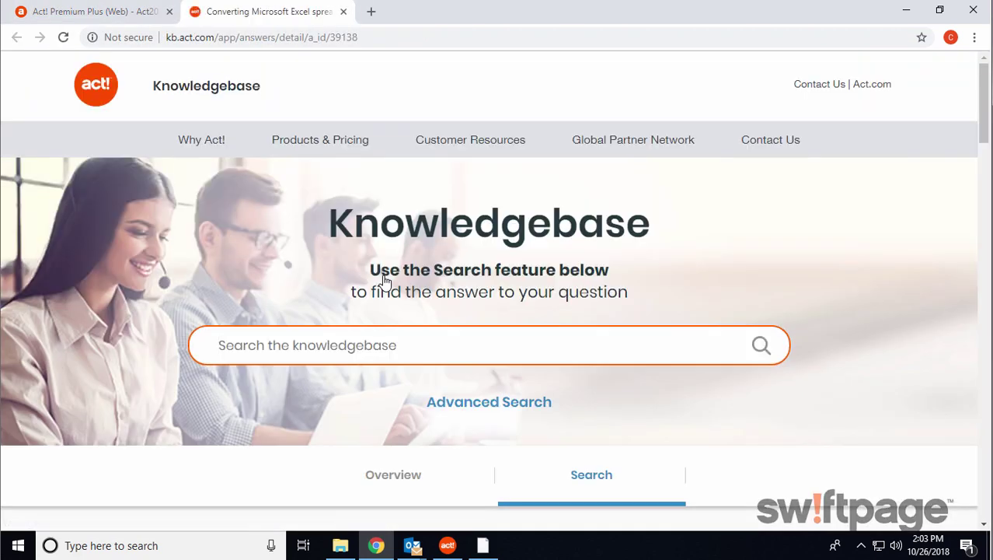
scroll(384, 277, "down", 6)
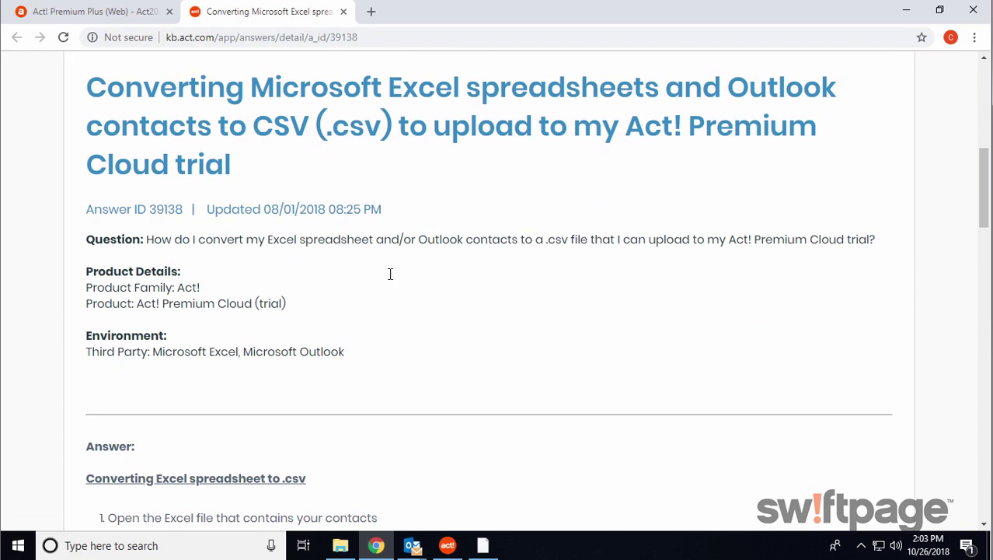
left_click(343, 11)
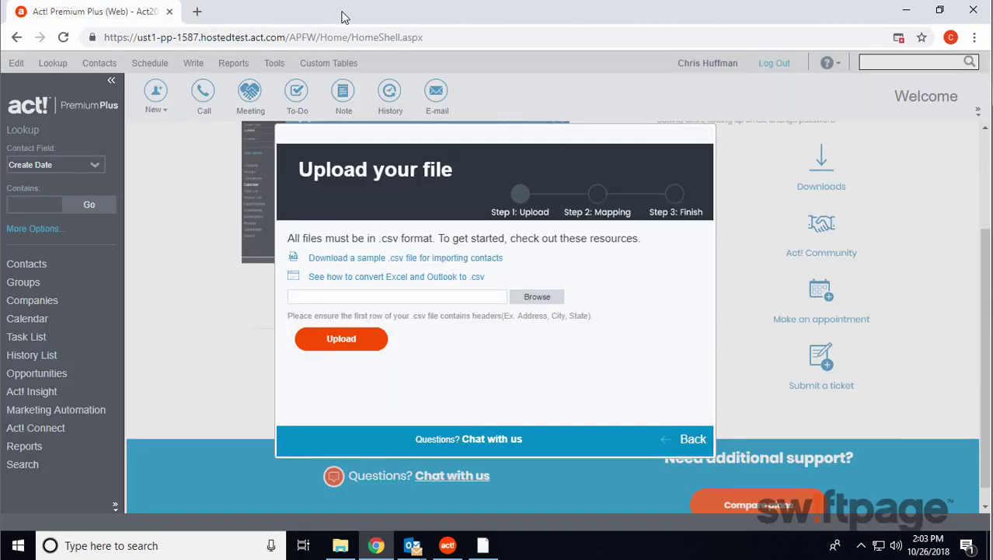
Switch to Excel and save the contacts workbook to the Desktop as import-contacts-october.csv in CSV (Comma delimited) format
left_click(481, 546)
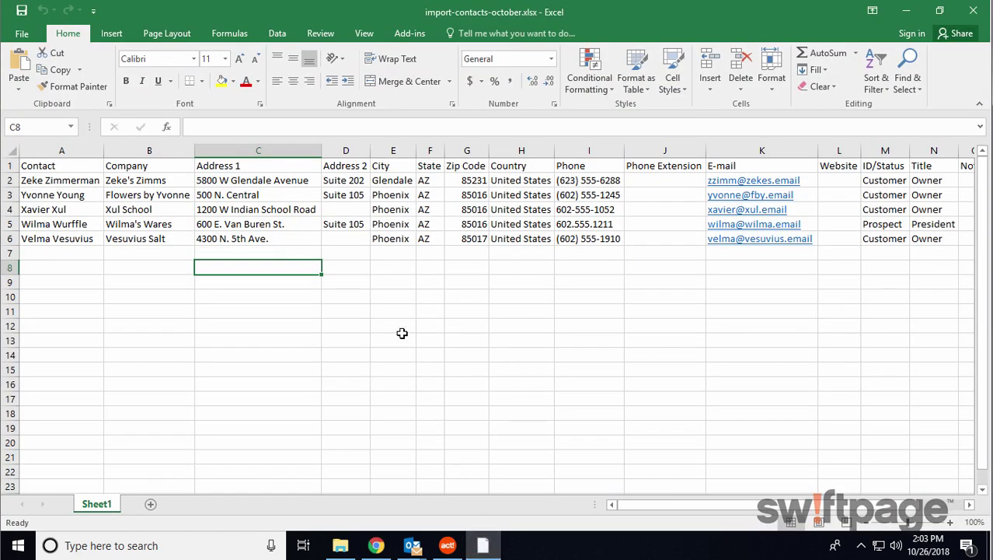
left_click(22, 33)
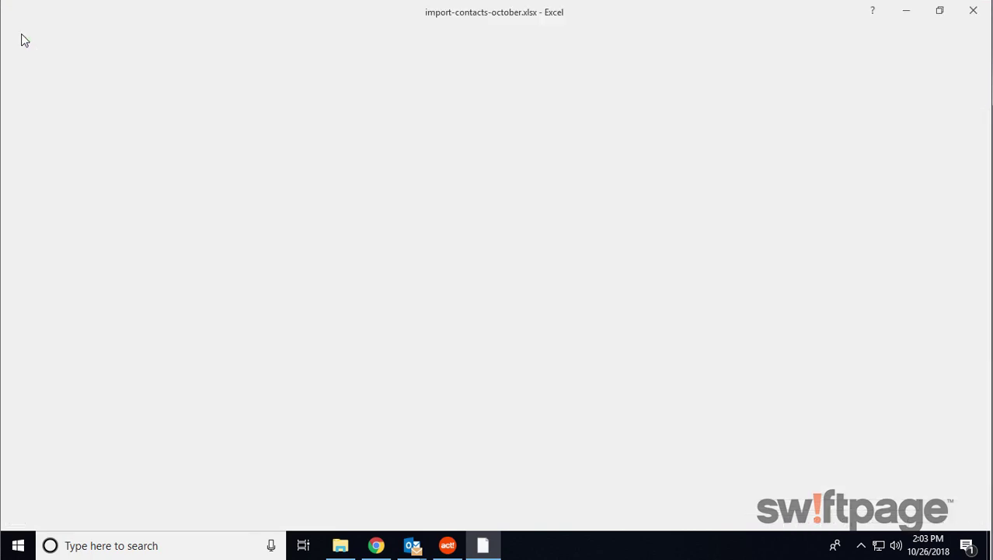
left_click(53, 182)
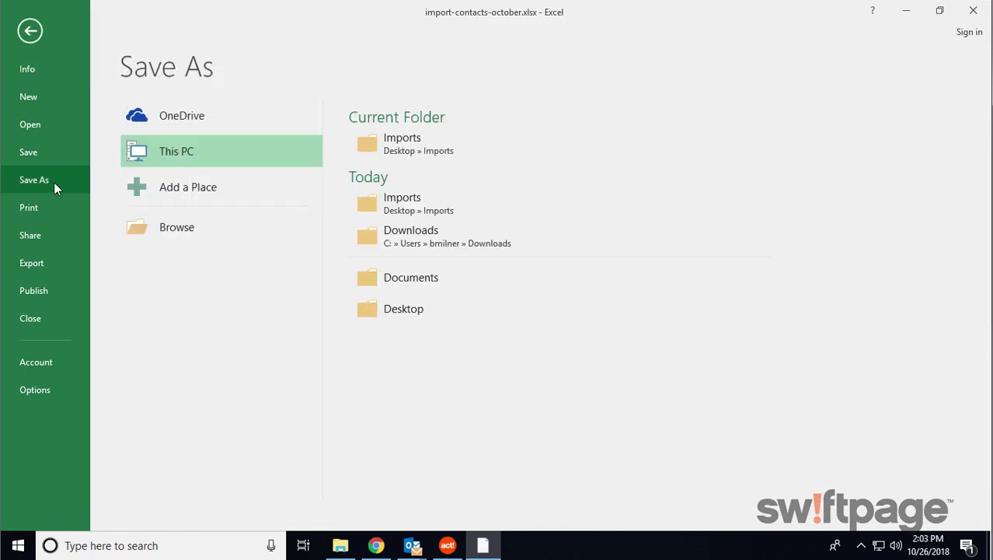
left_click(380, 310)
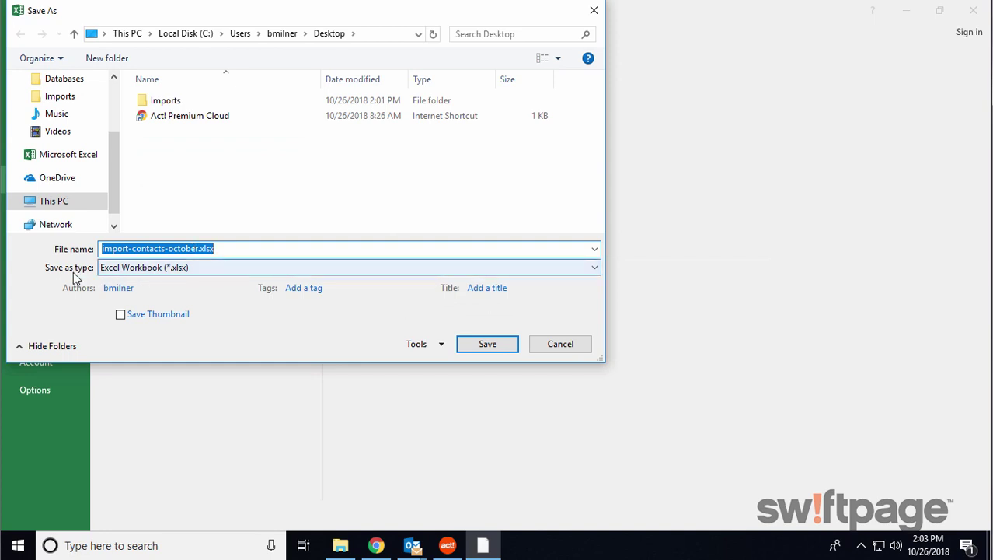
left_click(120, 270)
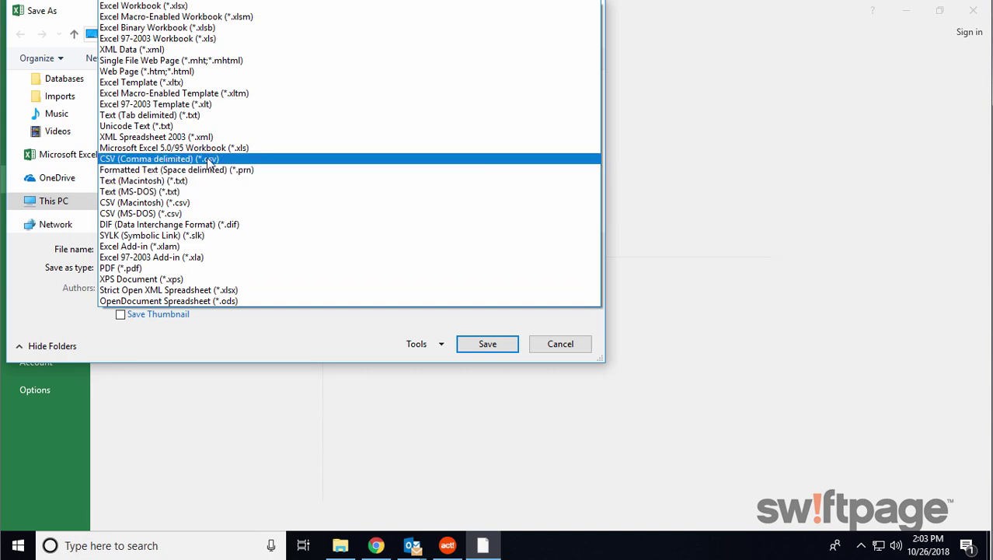
left_click(208, 160)
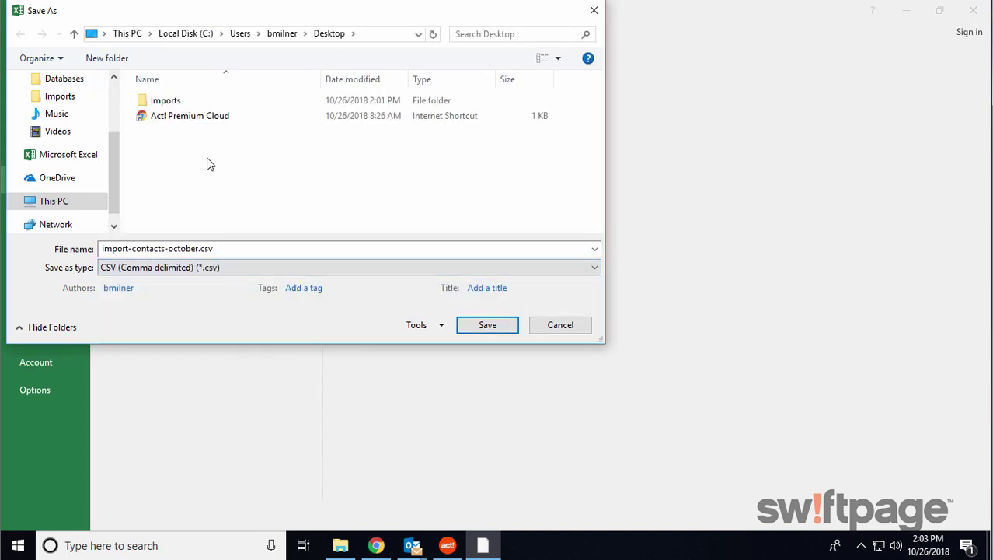
left_click(496, 330)
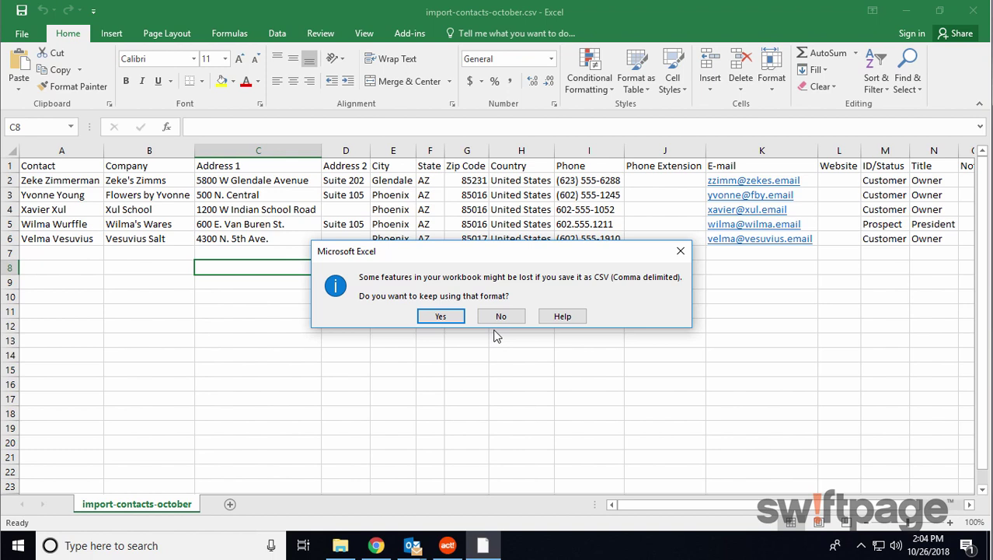
left_click(441, 316)
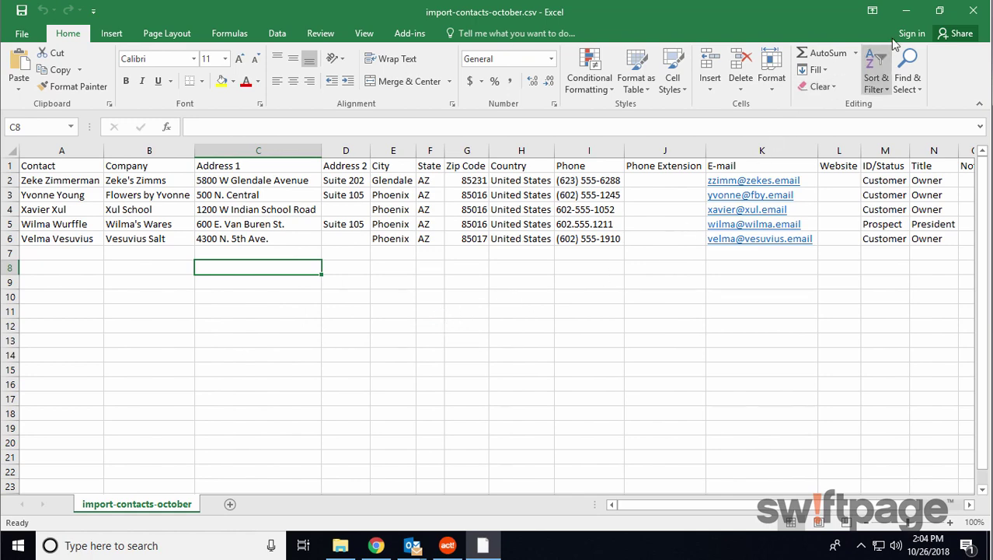
left_click(907, 11)
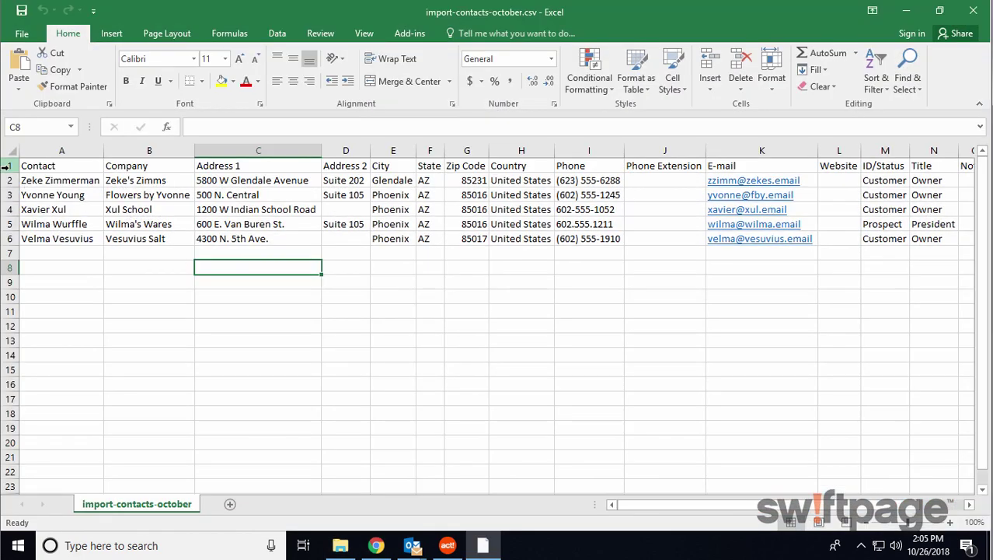
Check the column headers in row 1 of import-contacts-october.csv and the row insertion option, leaving the sheet unedited
left_click(8, 167)
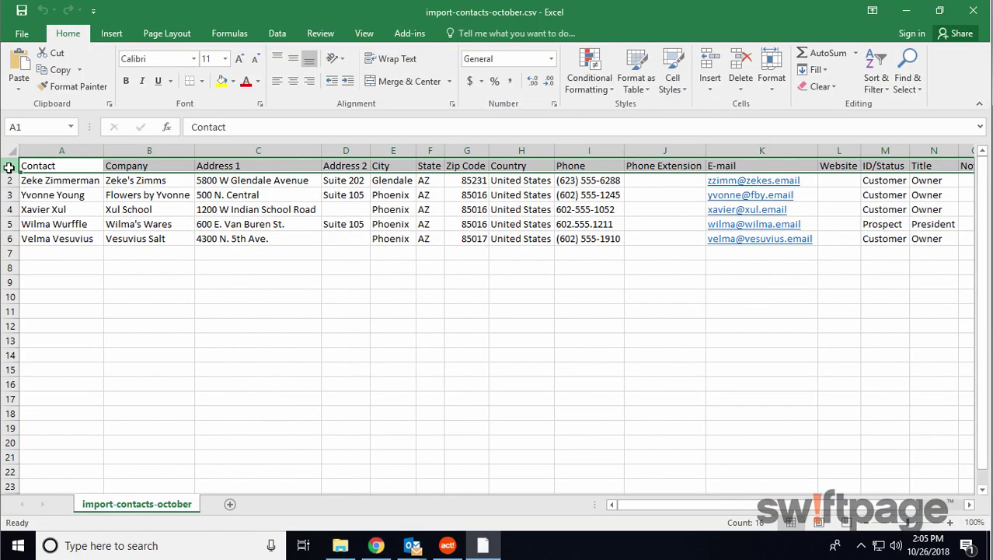
right_click(70, 166)
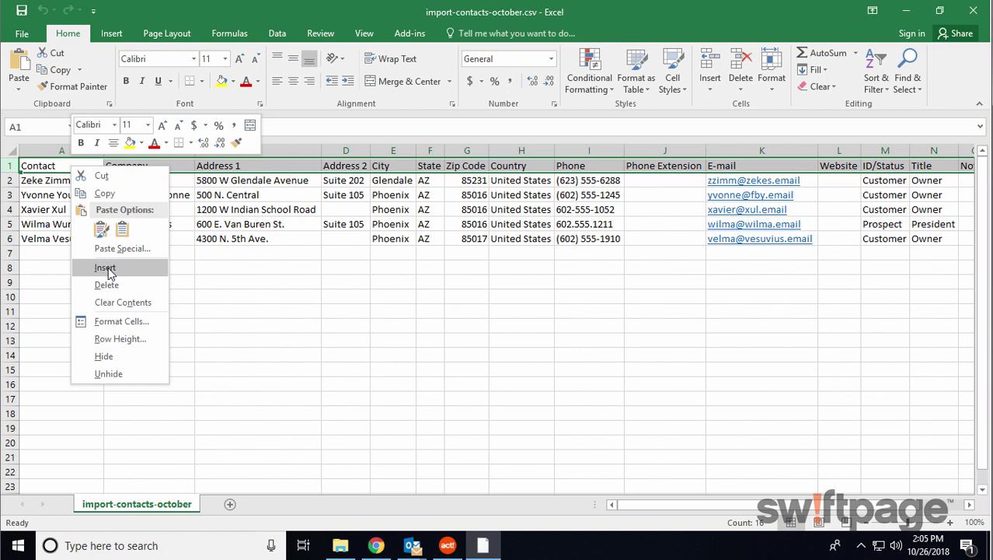
key("Escape")
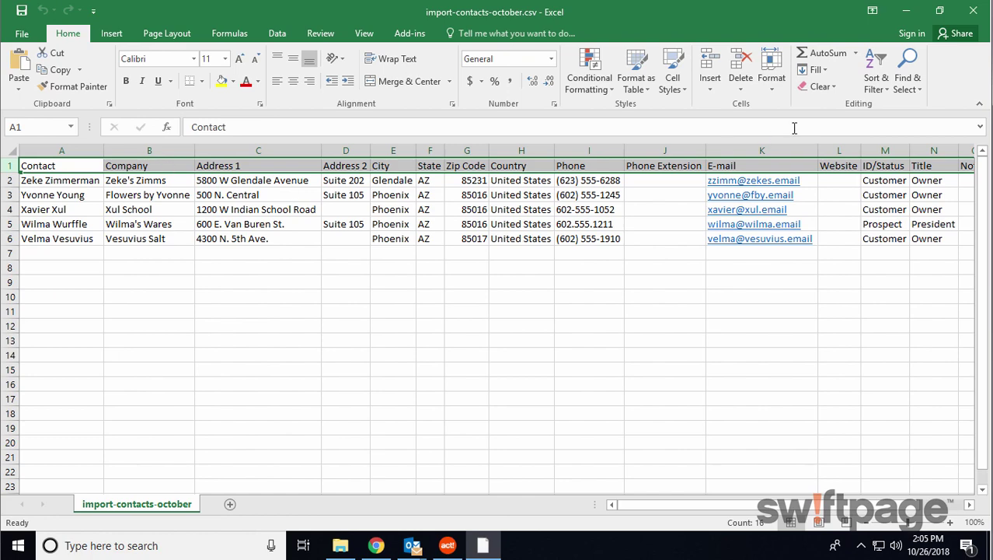
left_click(907, 11)
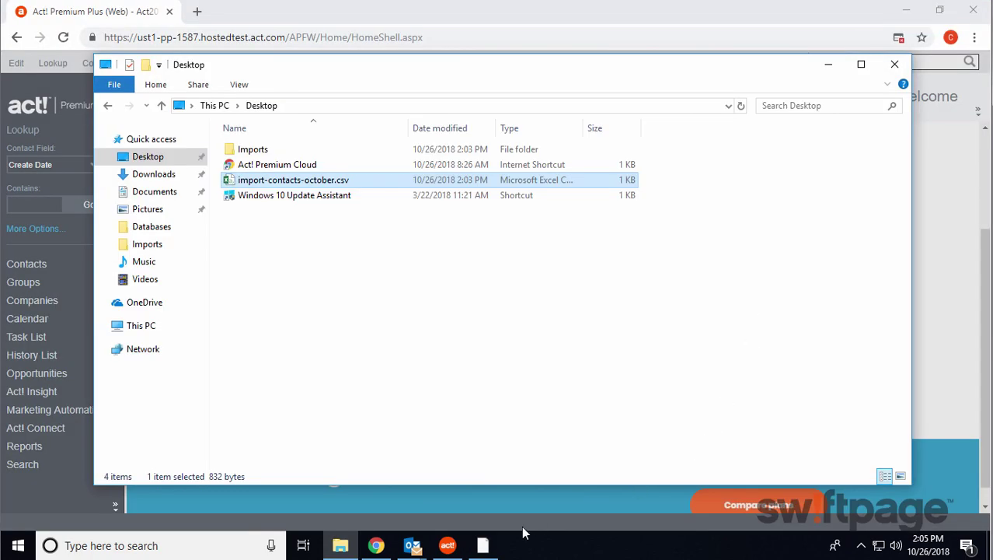
Return to Chrome, download the sample .csv file for importing contacts, examine its columns in Excel, and close it
left_click(377, 544)
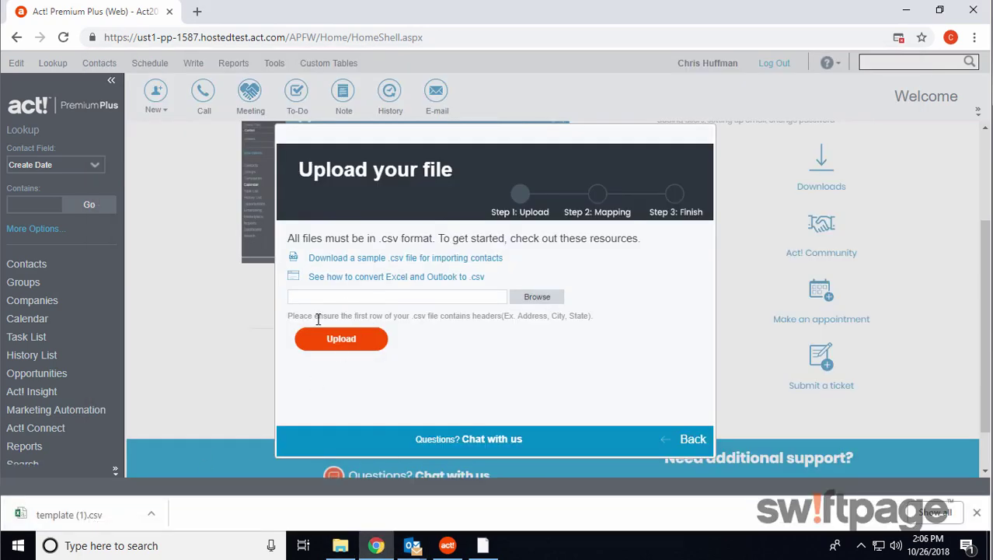
left_click(89, 515)
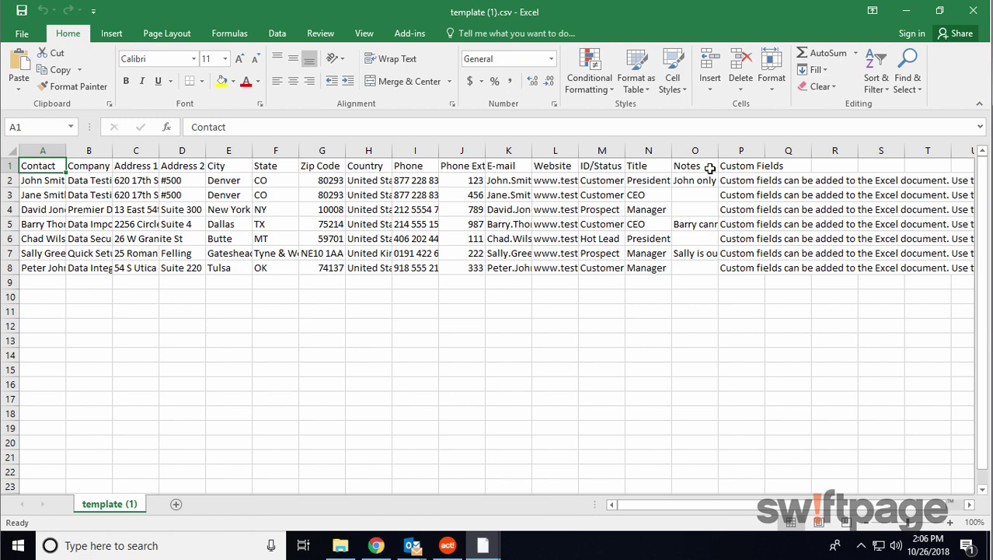
left_click(973, 10)
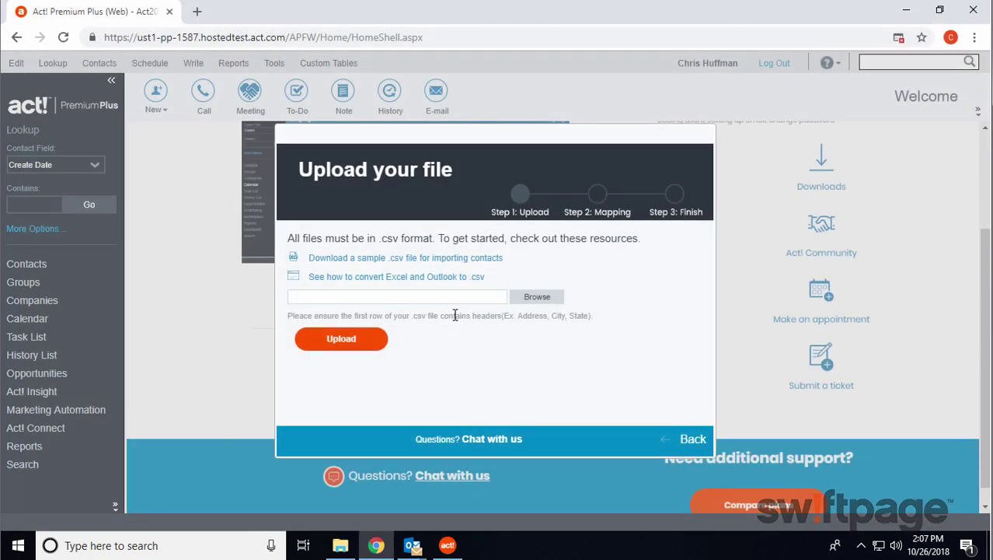
Select import-contacts-october.csv from the Desktop as the import file and upload it
left_click(544, 296)
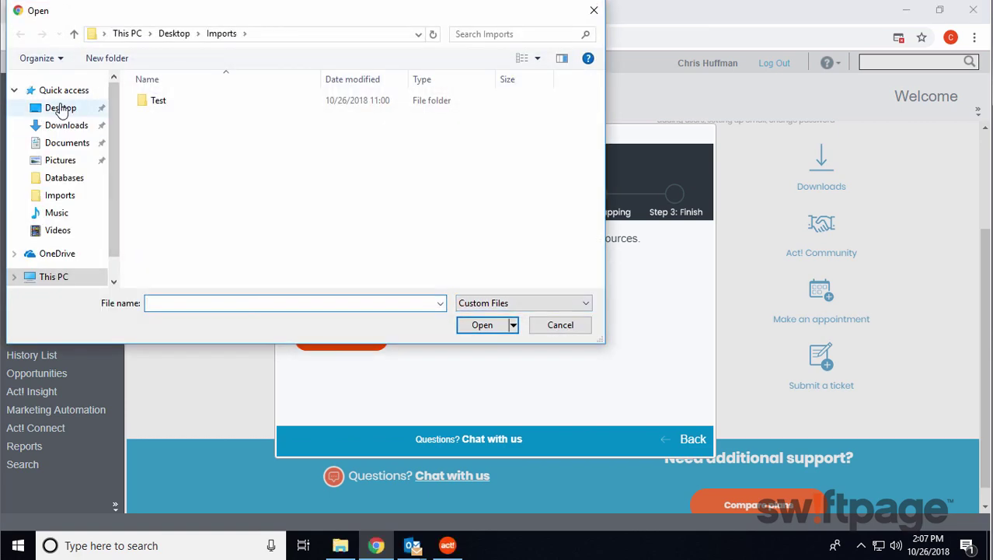
left_click(59, 108)
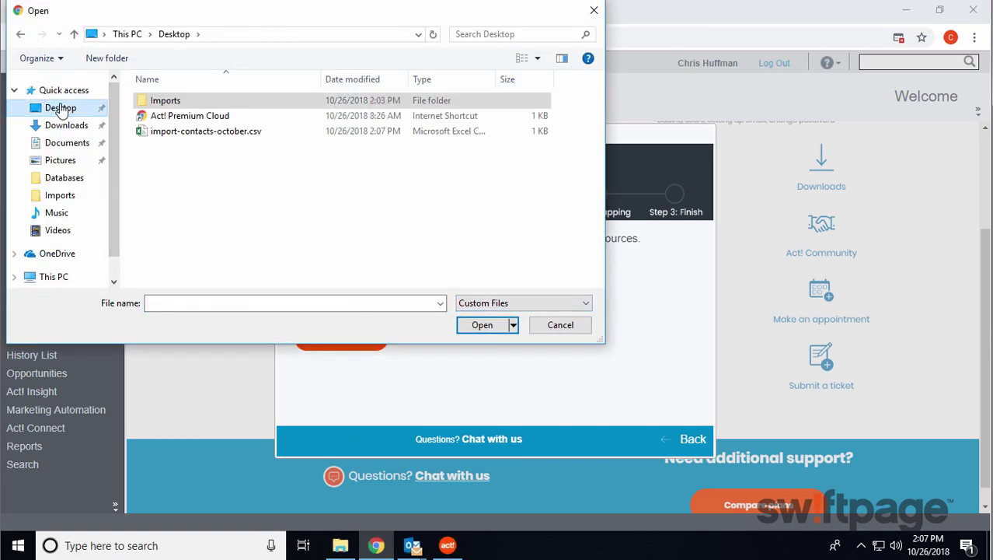
left_click(176, 136)
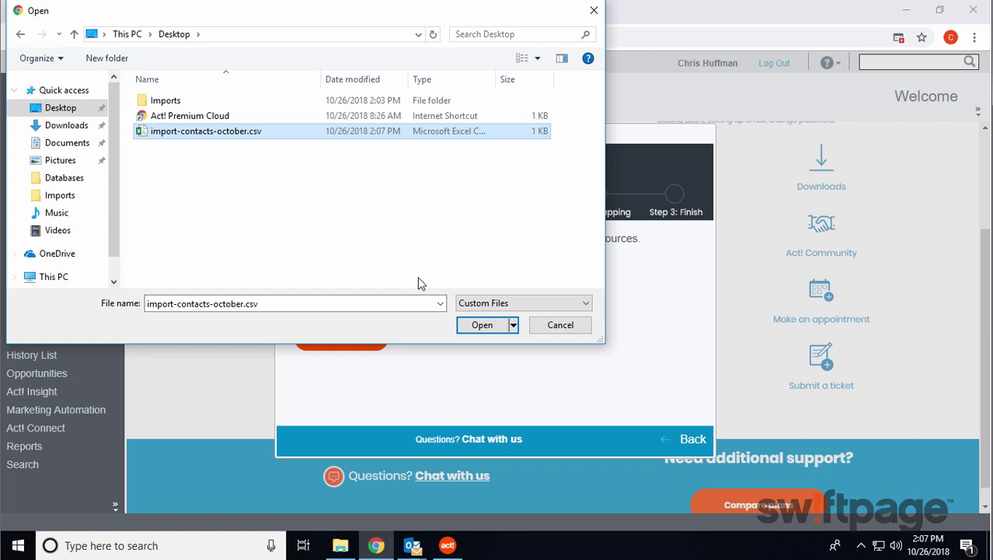
left_click(482, 325)
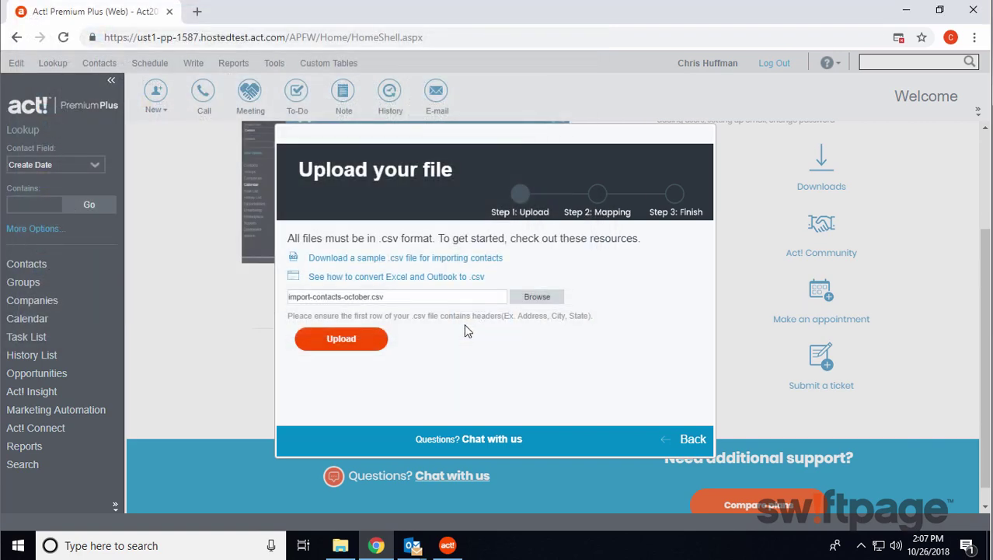
left_click(340, 342)
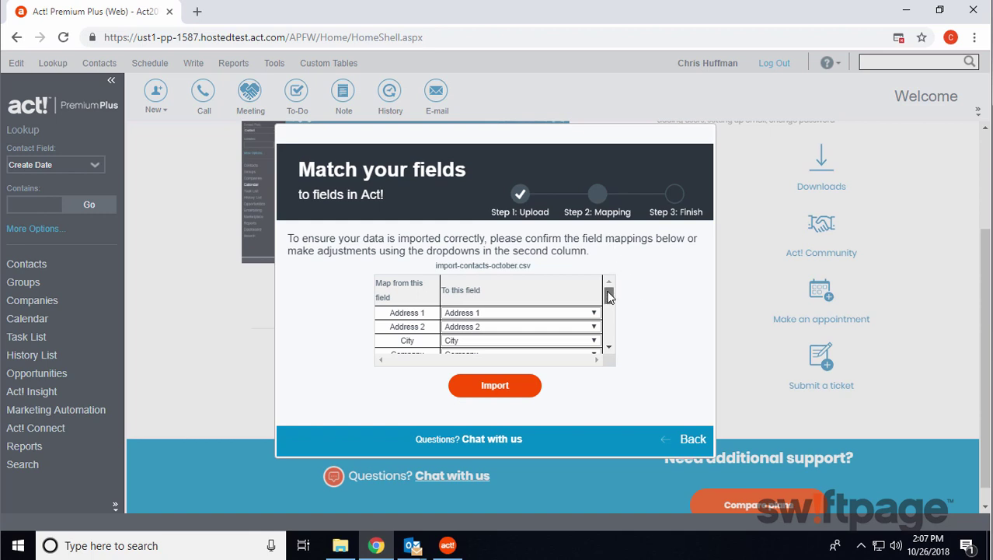
Review the field mappings, leave the Notes field unmapped, and import the contacts, finishing the import wizard
scroll(608, 296, "down", 1)
scroll(593, 311, "down", 2)
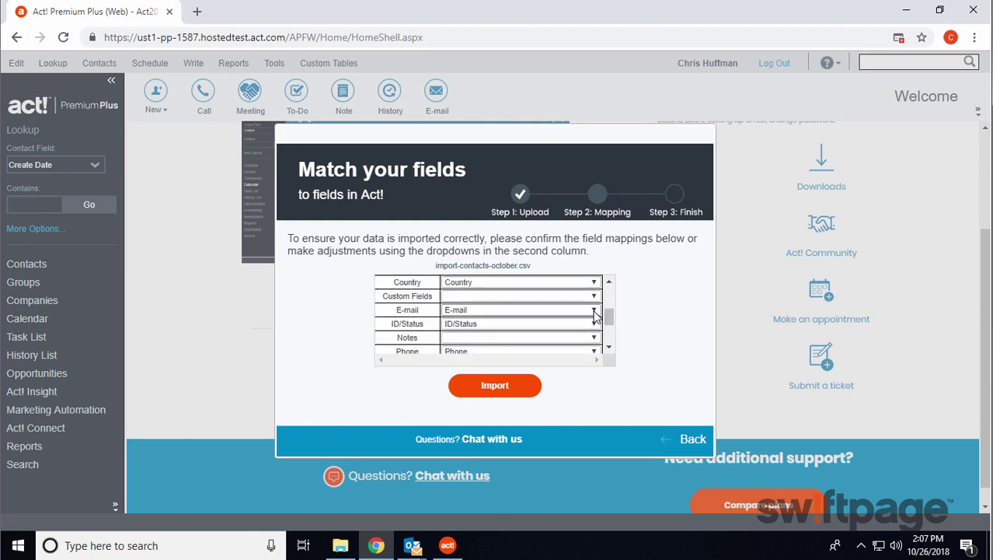
scroll(594, 314, "down", 2)
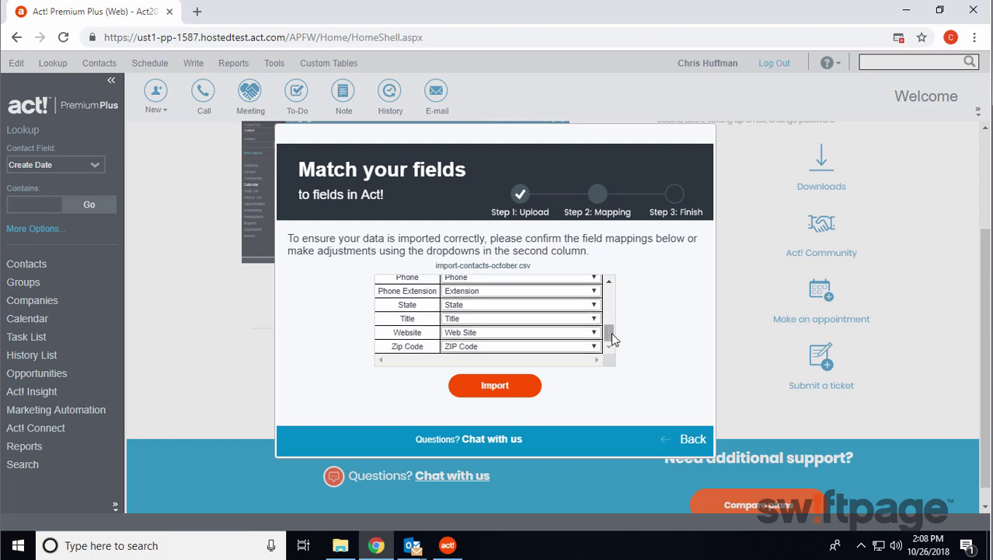
left_click_drag(611, 332, 610, 321)
left_click(595, 315)
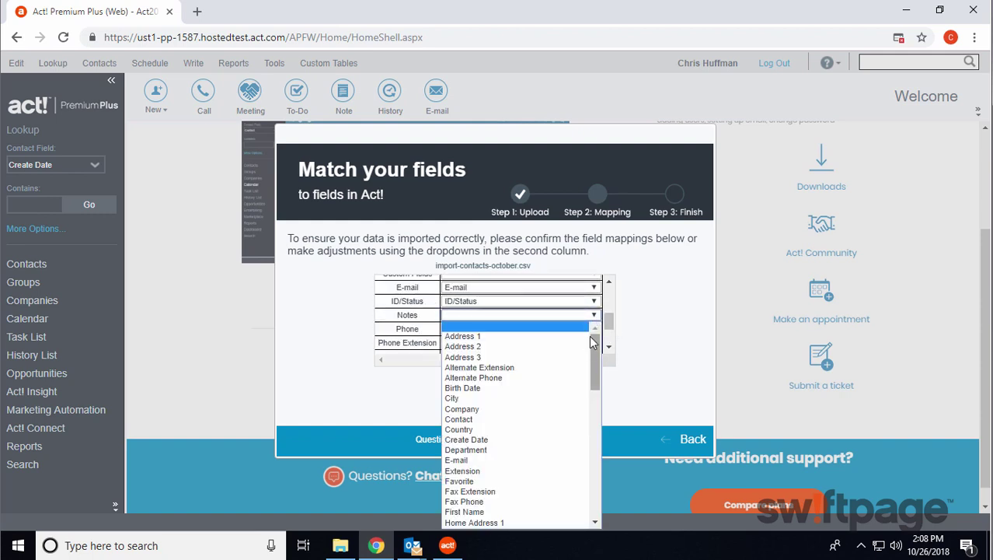
left_click(554, 326)
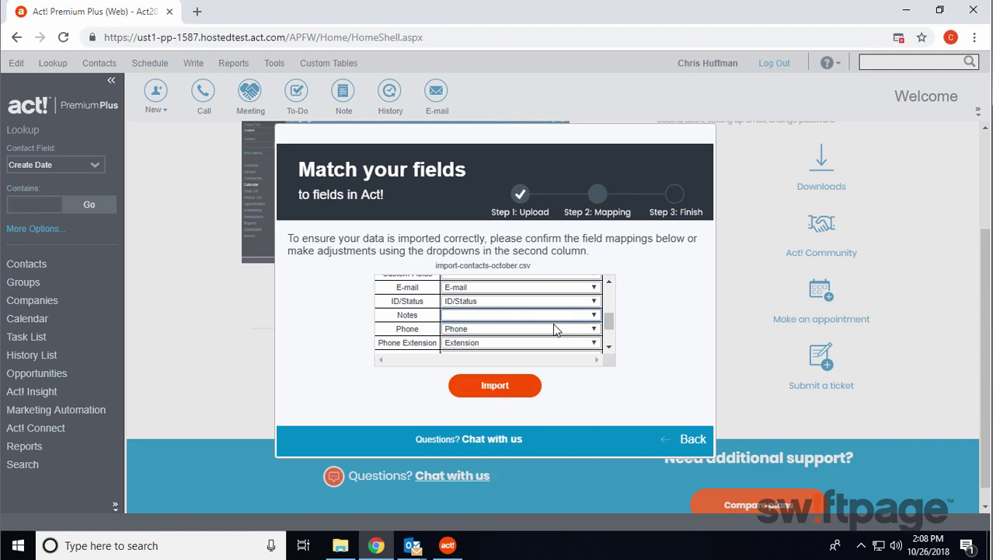
left_click(497, 389)
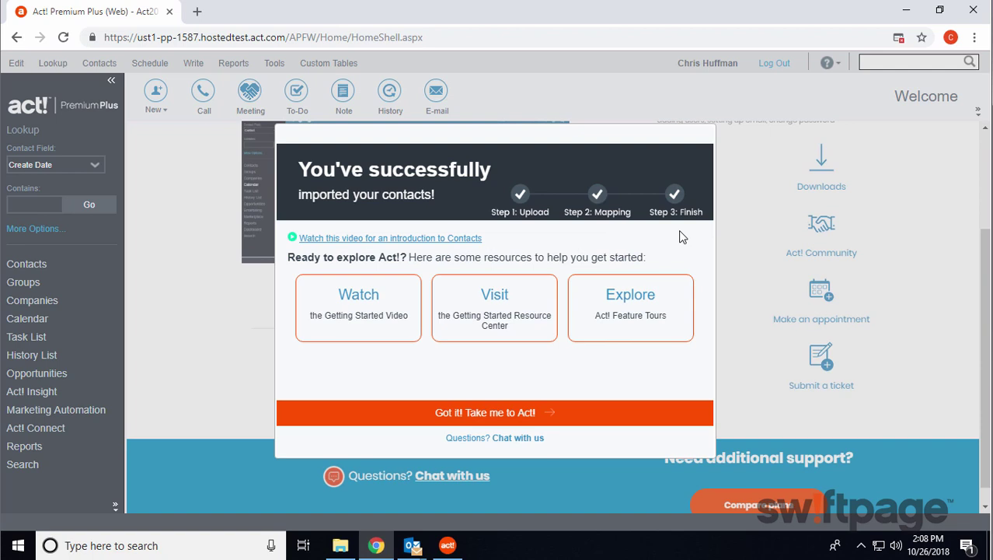
left_click(523, 416)
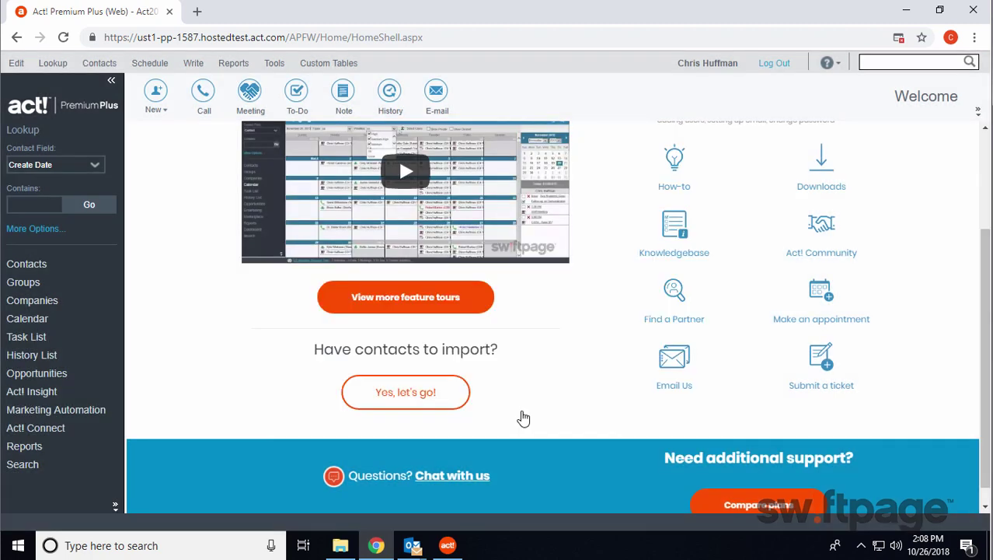
Open the contacts and look up those whose Create Date contains 10/26/2018
left_click(37, 266)
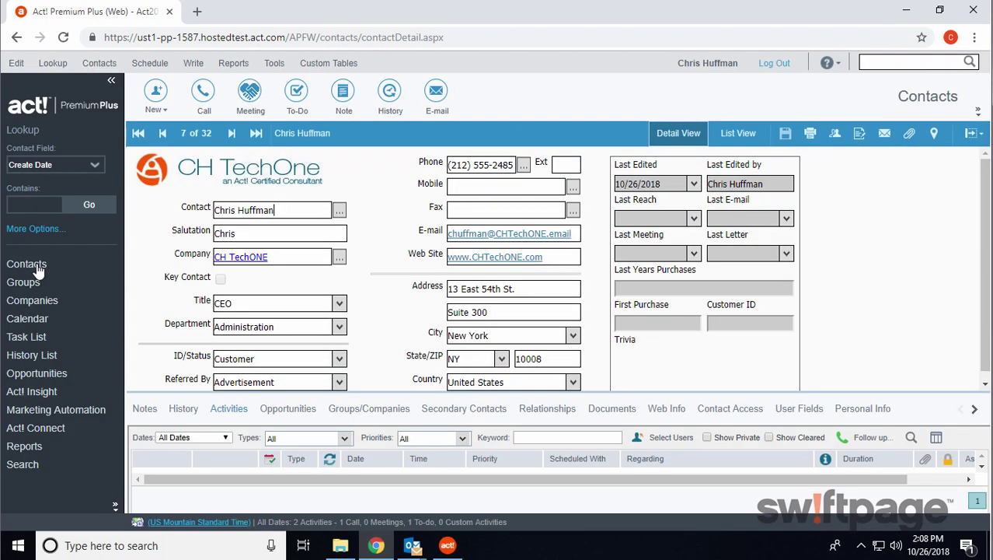
left_click(93, 165)
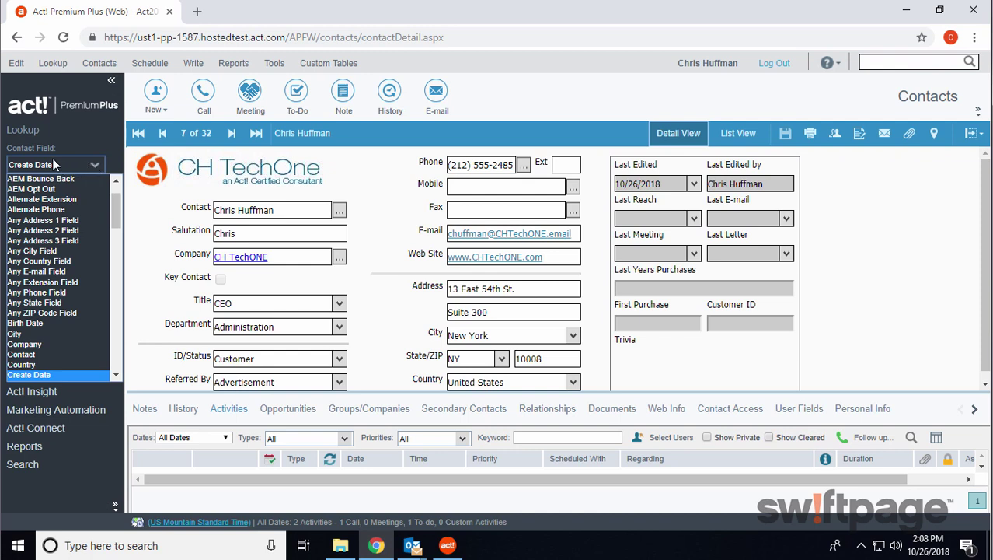
left_click(40, 373)
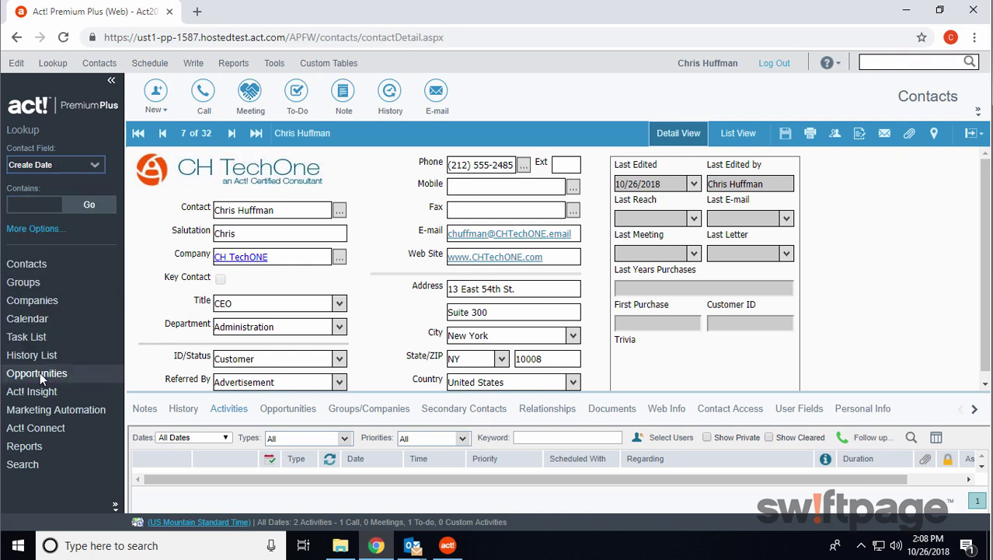
left_click(45, 206)
type("10")
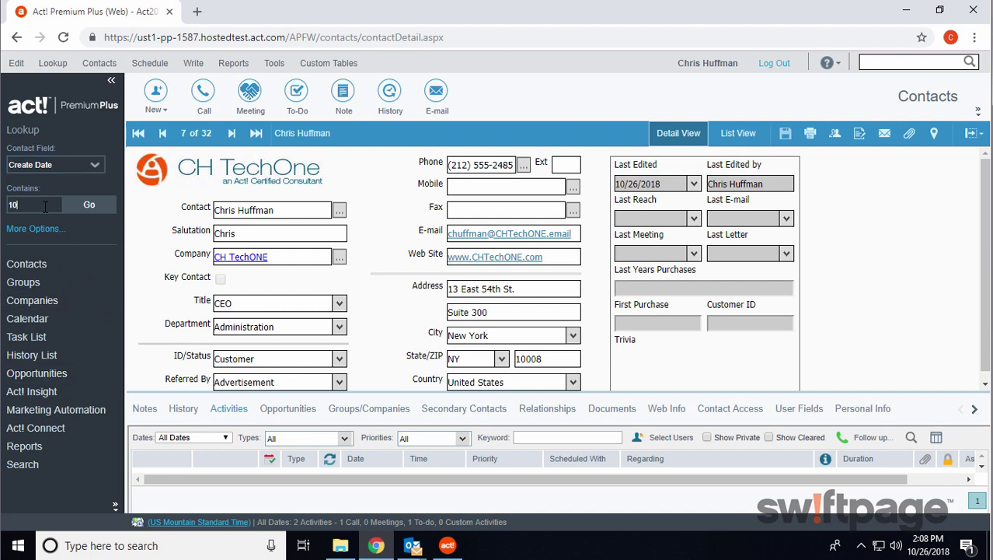
type("/26/2018")
left_click(74, 203)
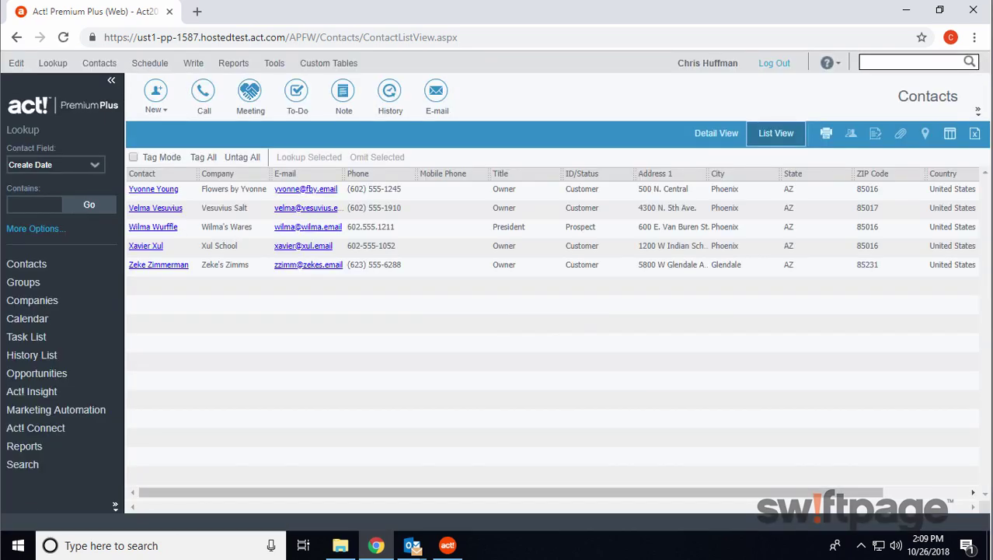